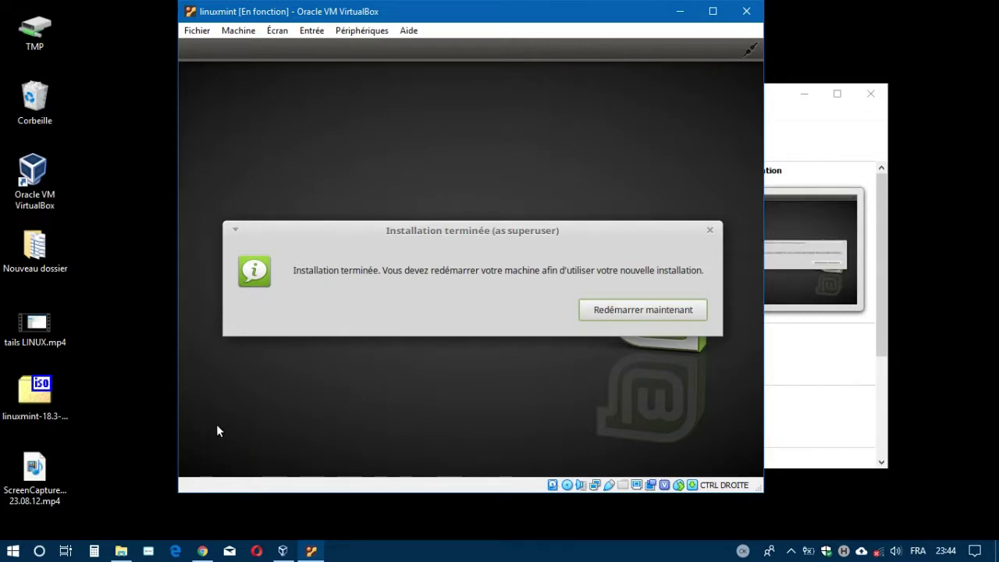
- Restart the virtual machine to finish the Linux Mint installation
left_click(624, 310)
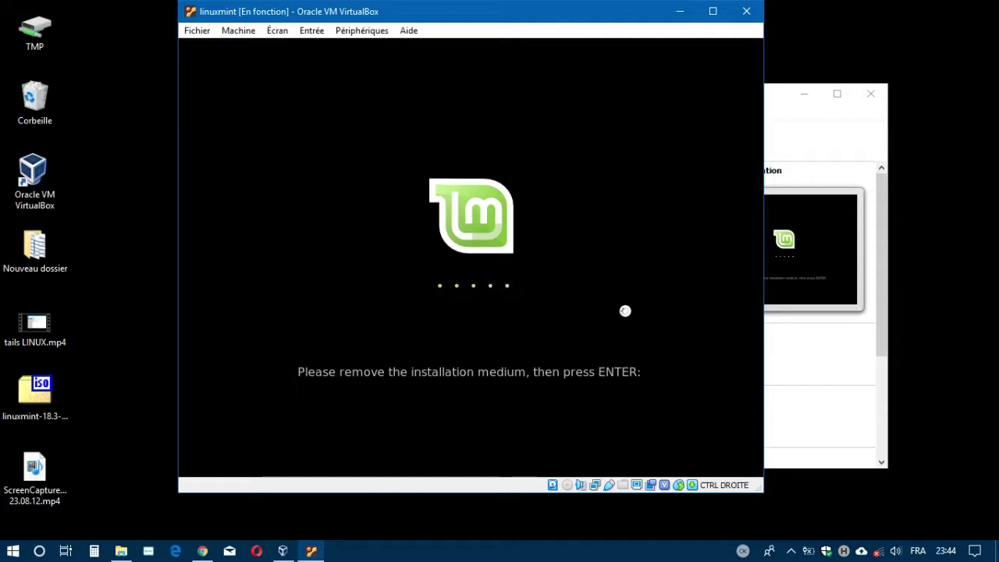
left_click(347, 32)
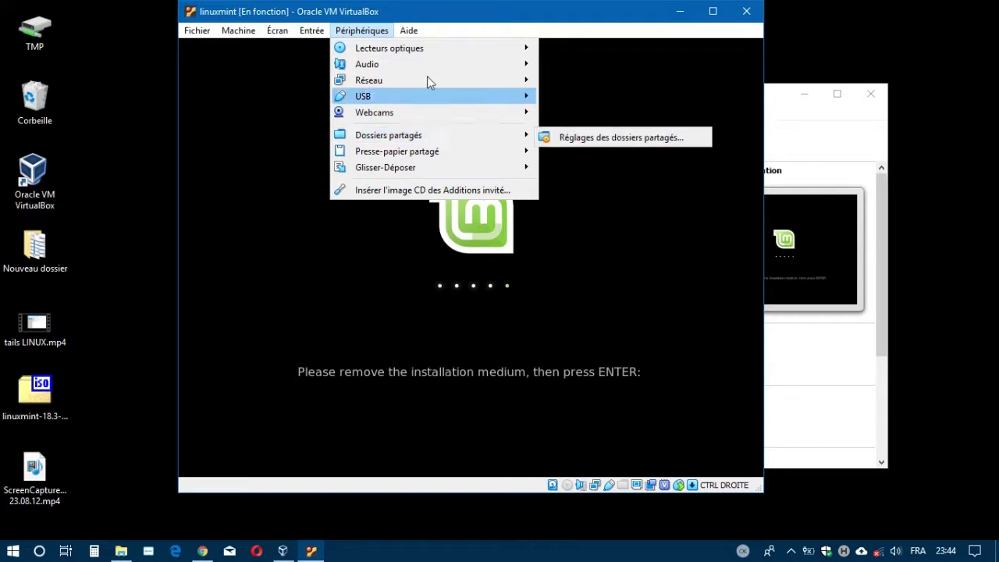
mouse_move(449, 49)
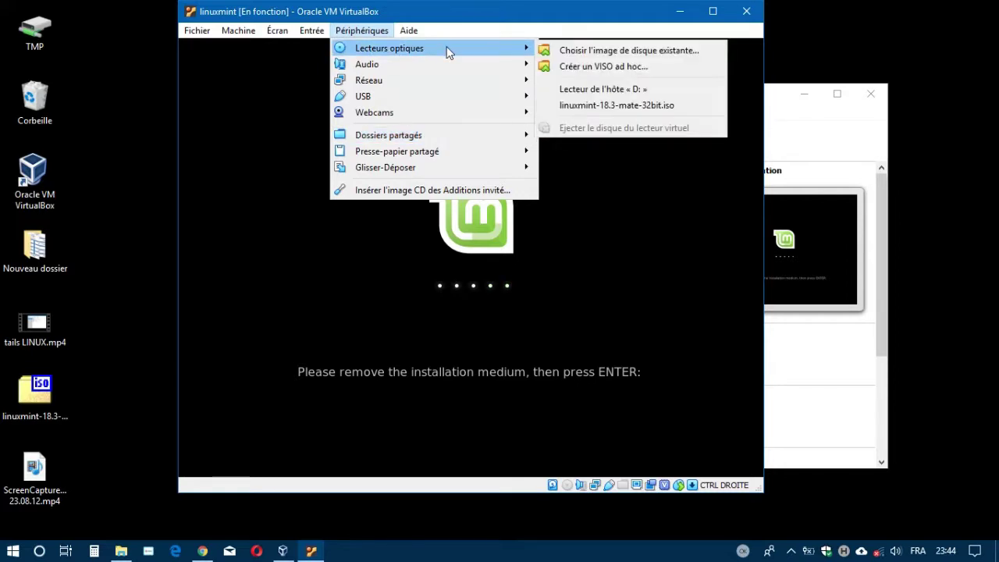
left_click(632, 107)
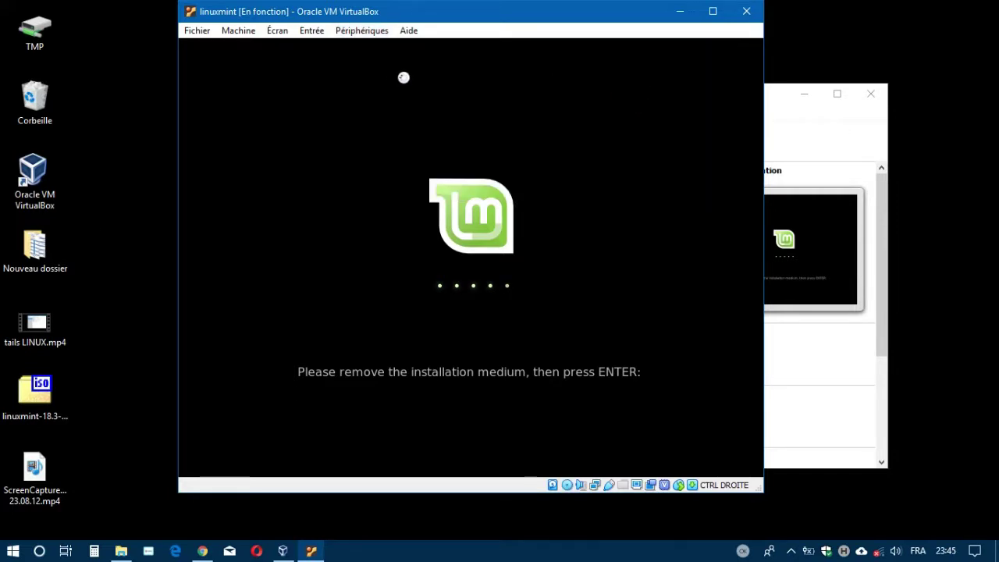
- Force-eject linuxmint-18.3-mate-32bit.iso from the virtual optical drive and let the virtual machine continue restarting
left_click(365, 32)
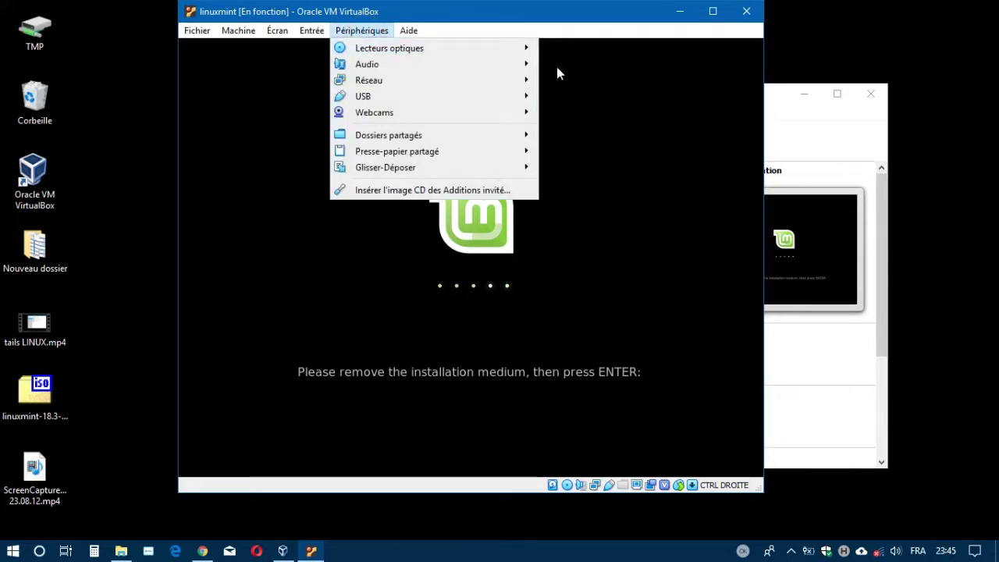
mouse_move(522, 49)
left_click(579, 102)
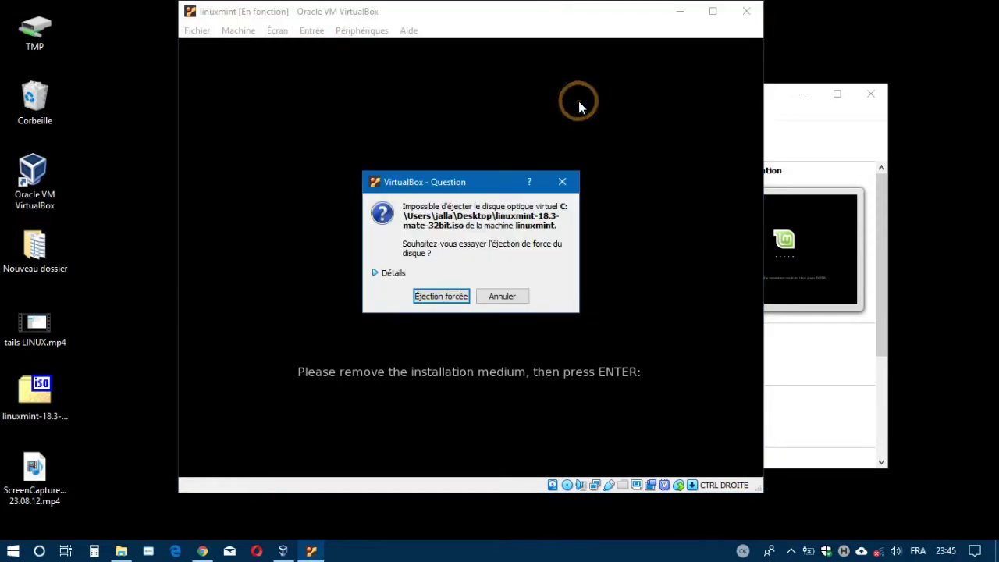
left_click(441, 297)
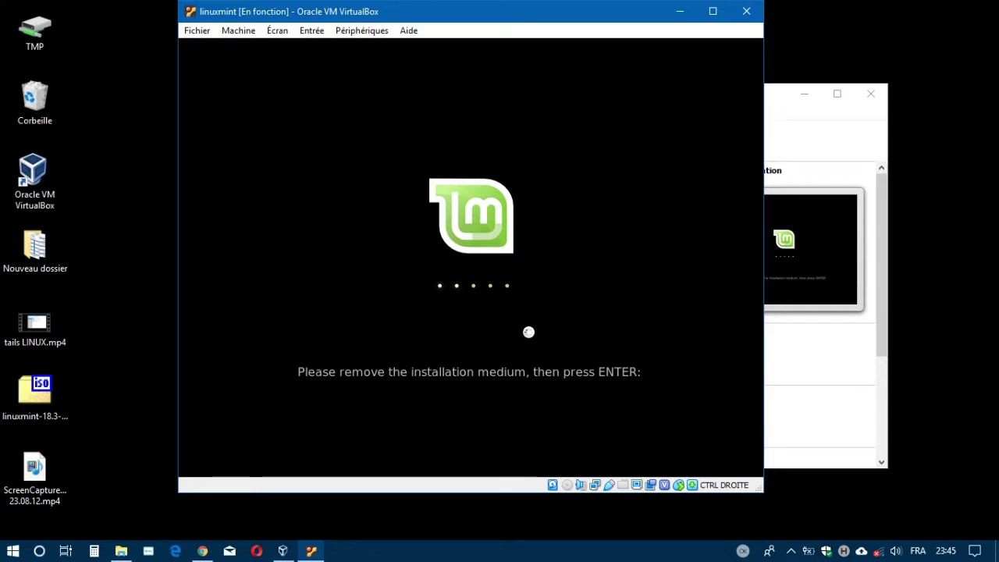
key("Return")
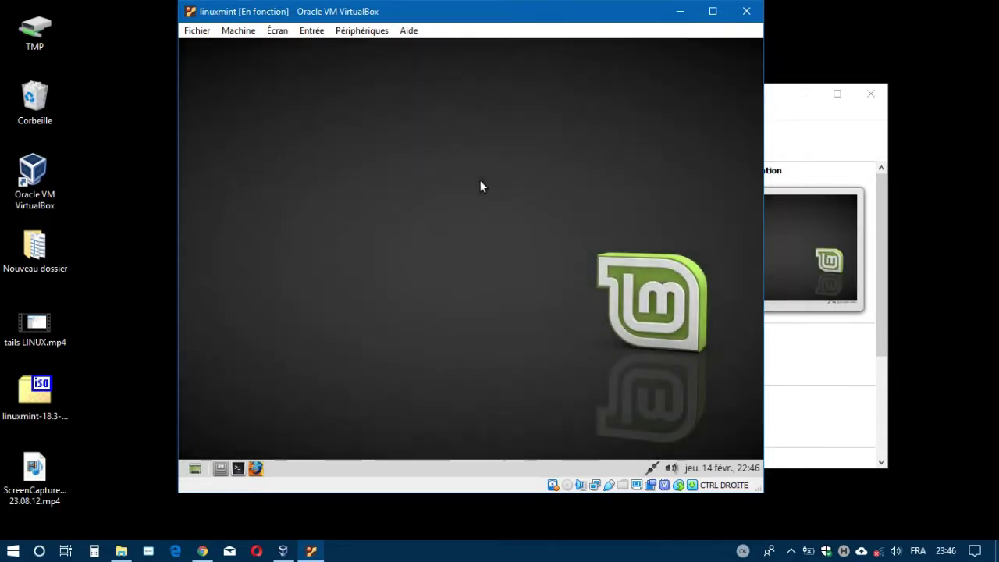
- Turn on Wi-Fi on the Windows host and close the network list
left_click(875, 548)
left_click(772, 511)
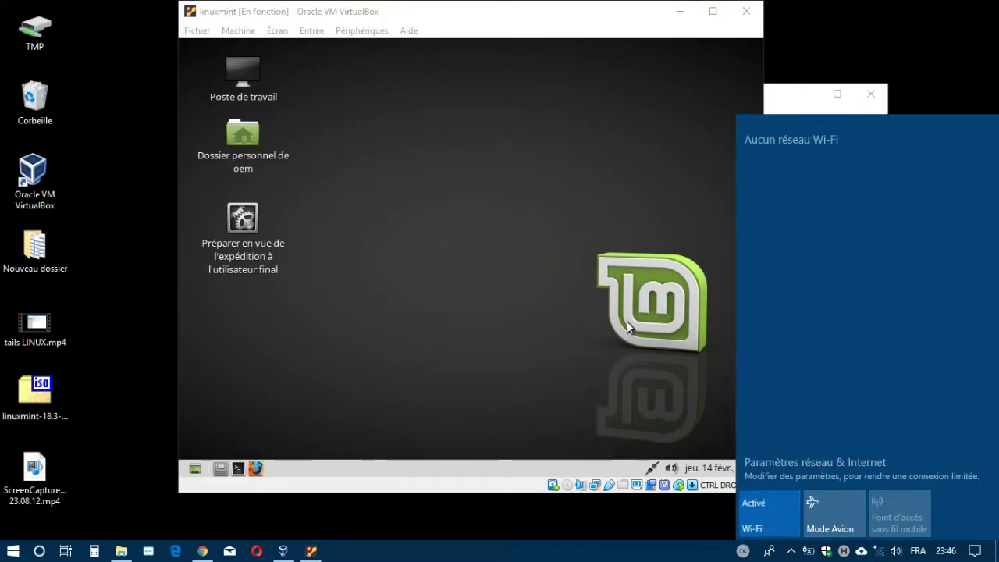
left_click(120, 344)
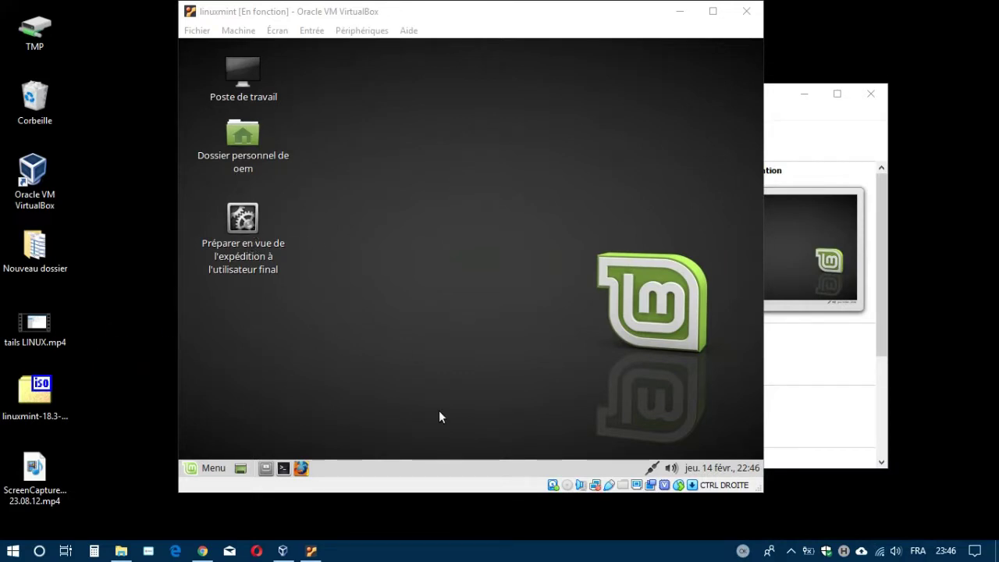
left_click(301, 468)
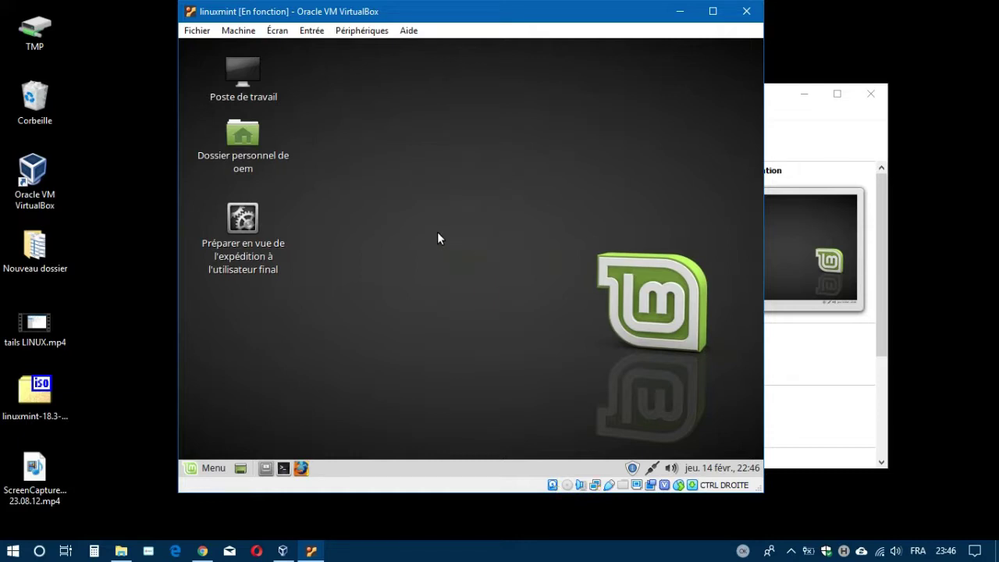
left_click(243, 71)
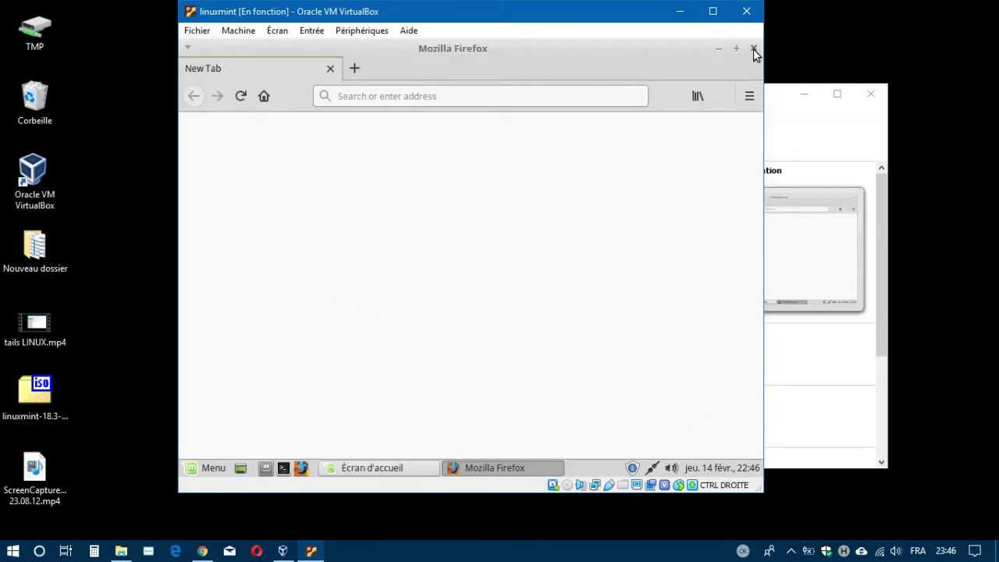
left_click(472, 94)
type("google")
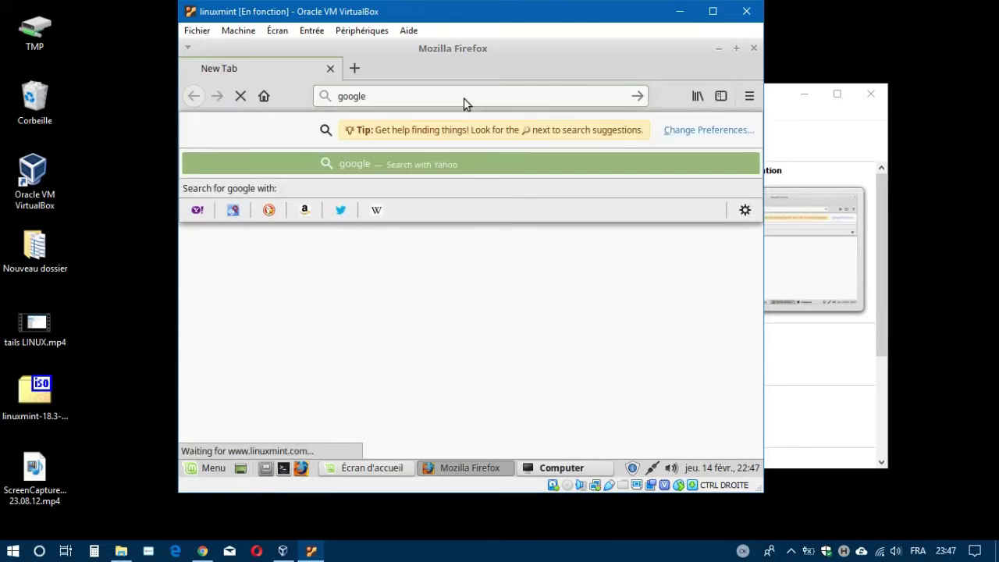
key("ctrl+Return")
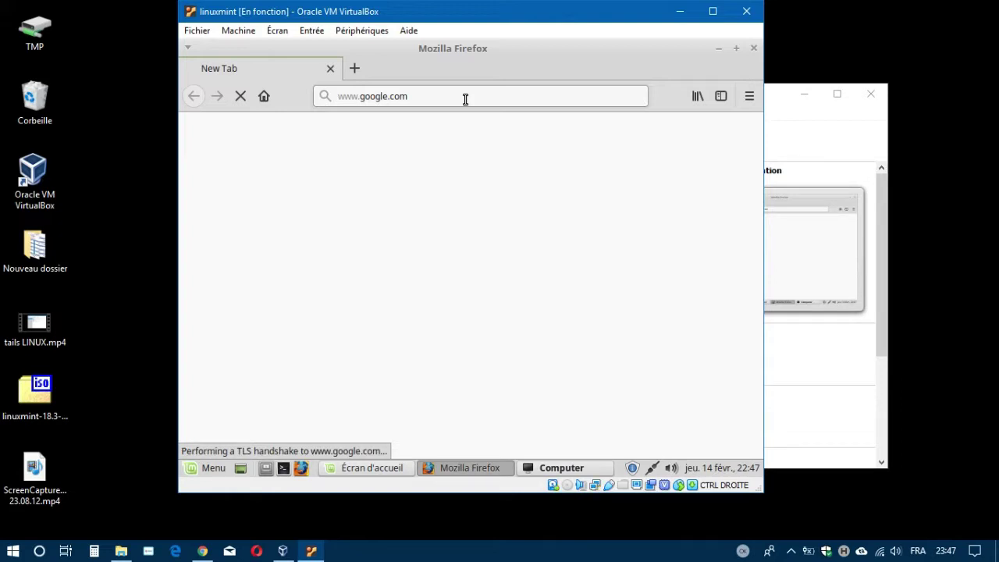
- Close the Linux Mint welcome screen and the Computer file window
left_click(345, 469)
left_click(710, 104)
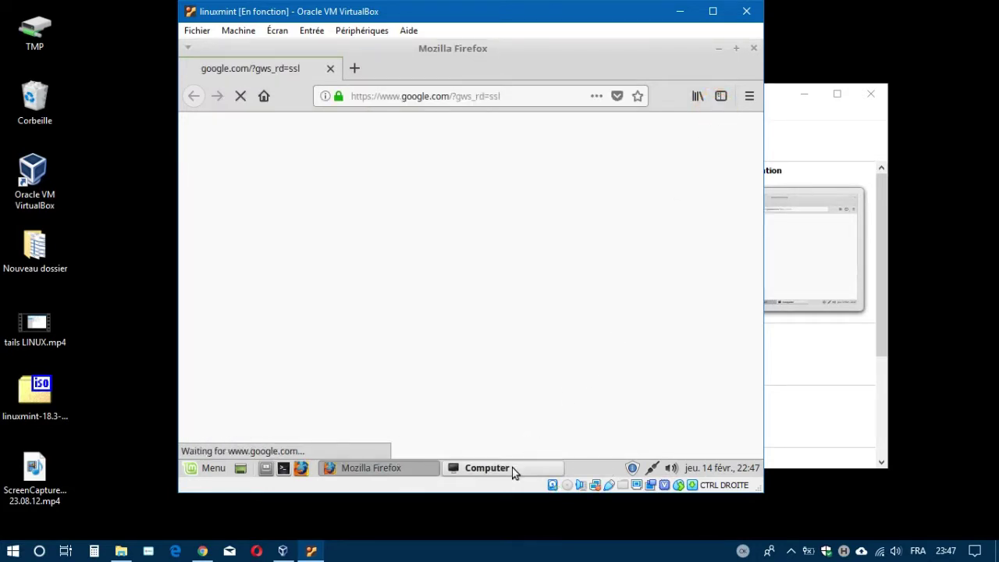
left_click(512, 468)
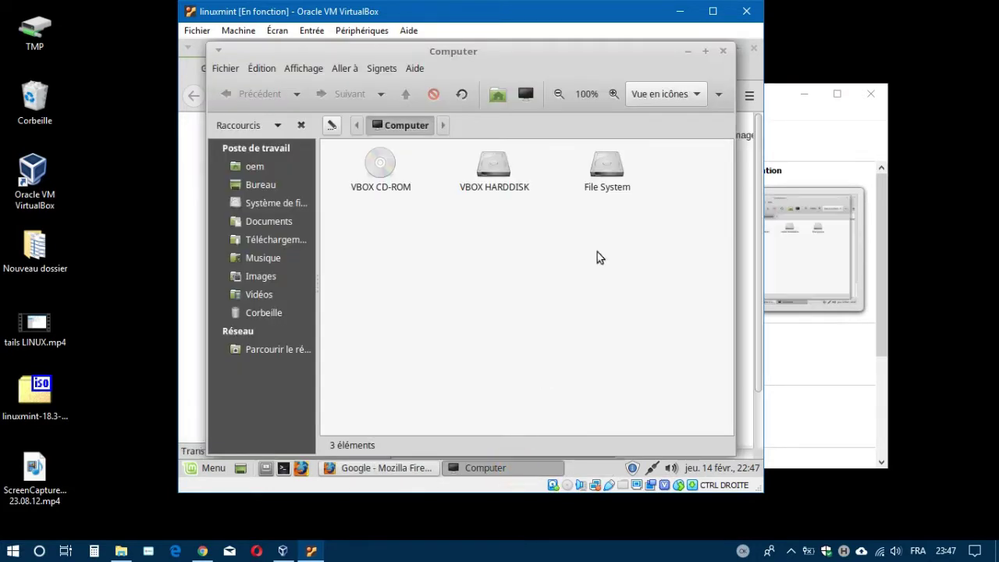
left_click(724, 53)
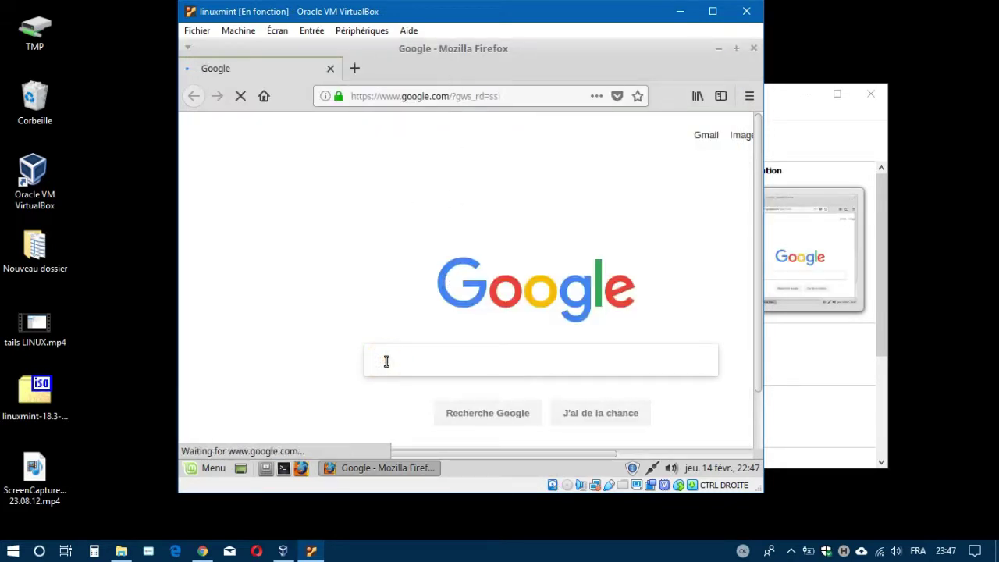
- Search Google for "angleformation" and open the training angle YouTube channel from the results
type("angle")
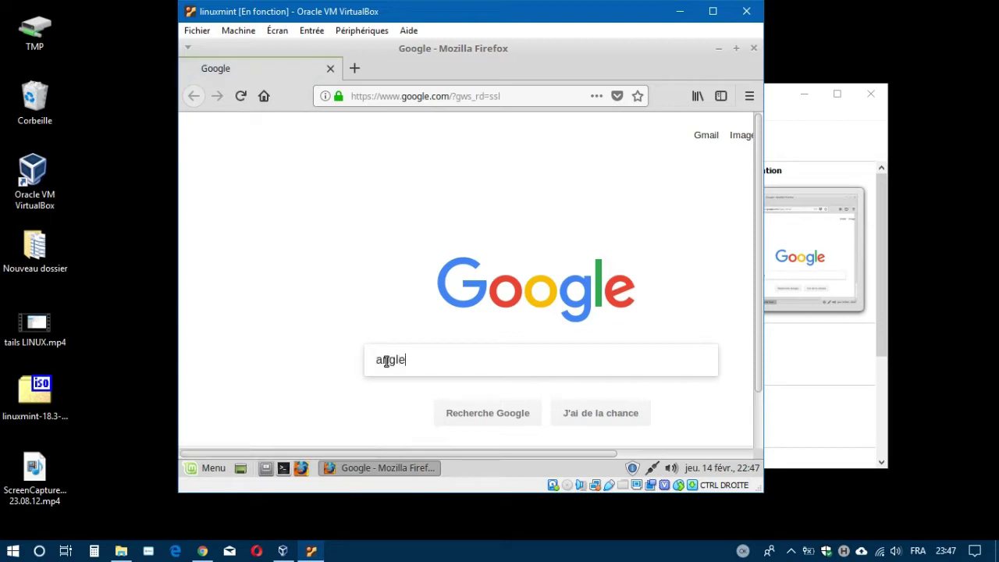
type("formation")
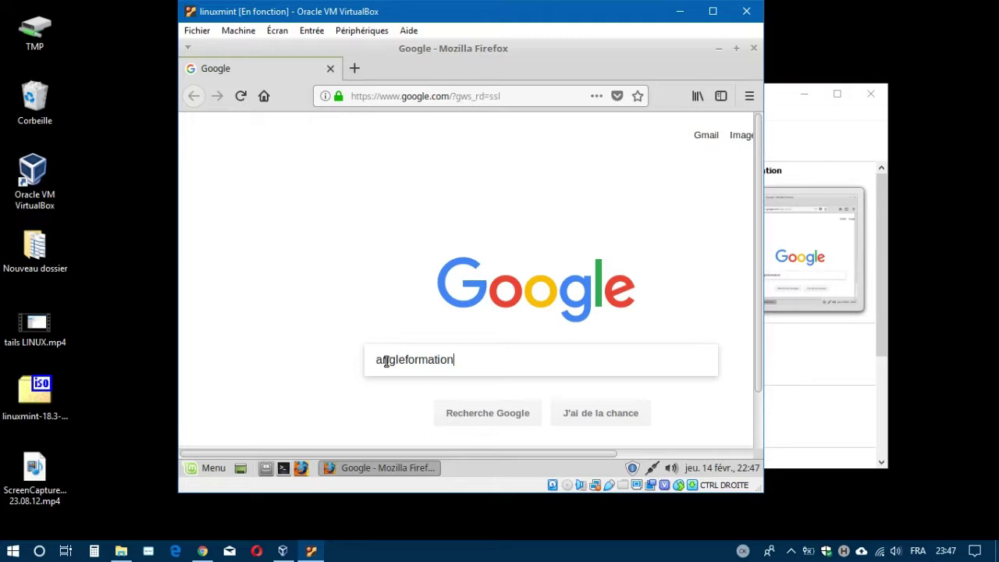
key("Return")
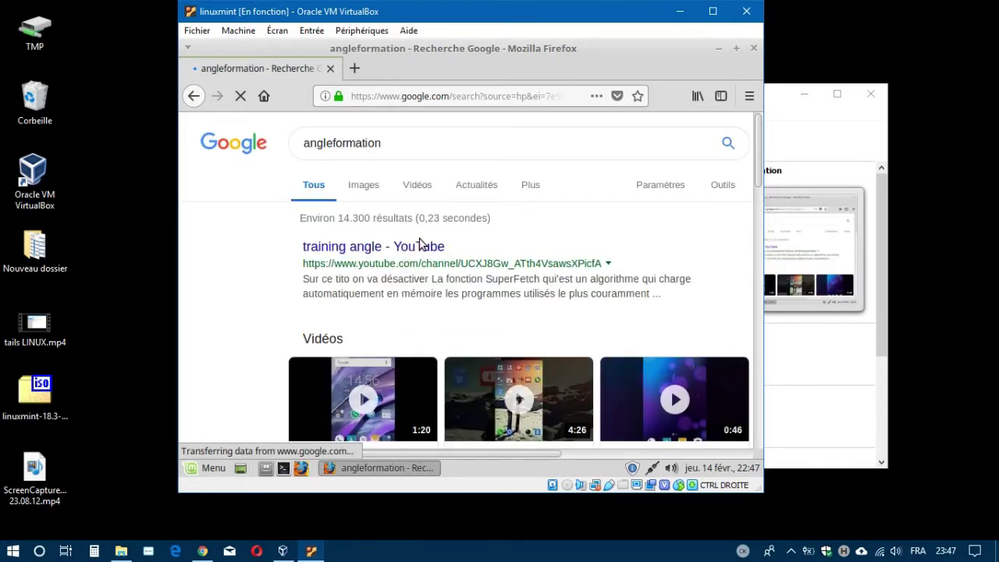
left_click(404, 248)
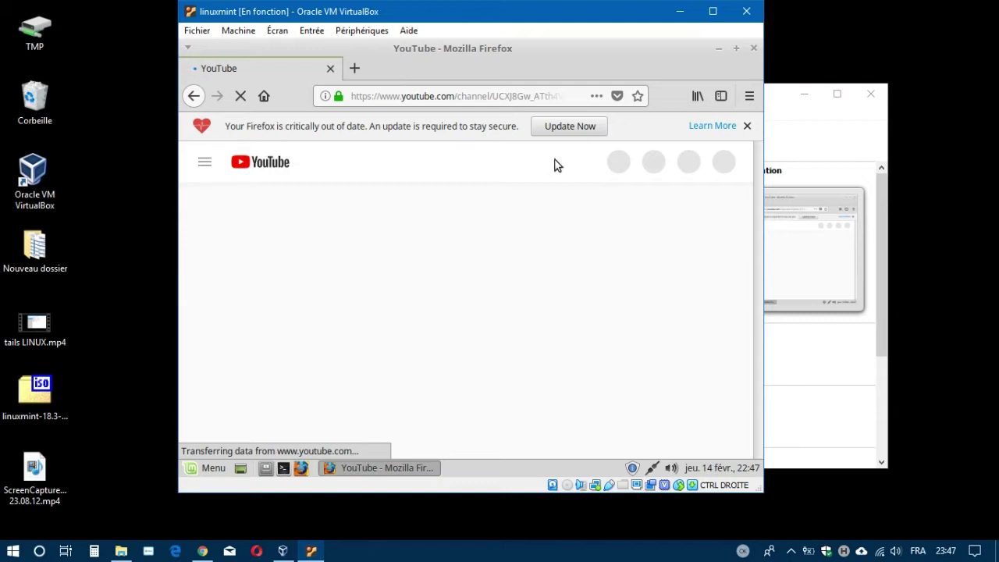
- Open the Firefox update page, and return to the training angle channel to look through its uploads
left_click(570, 127)
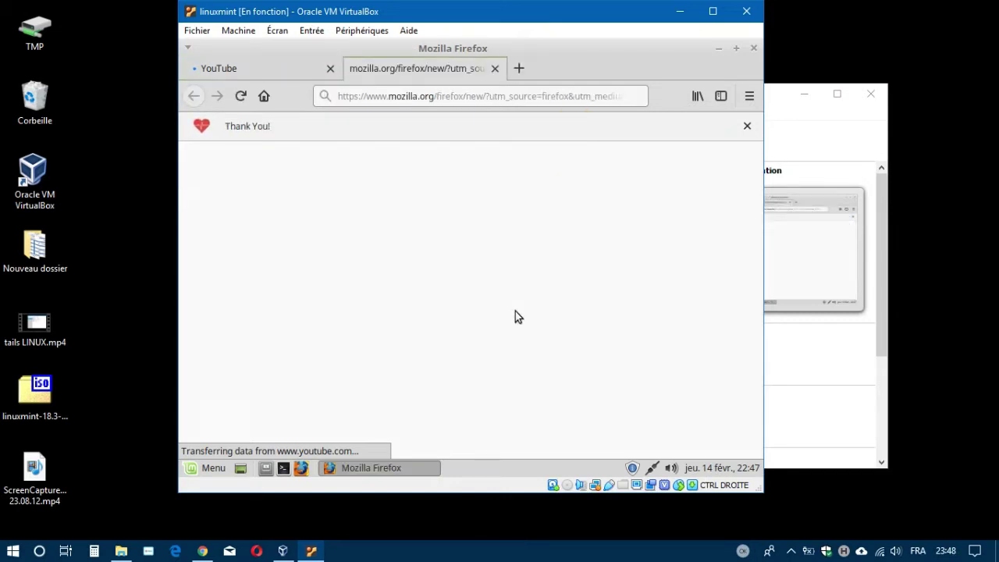
left_click(274, 64)
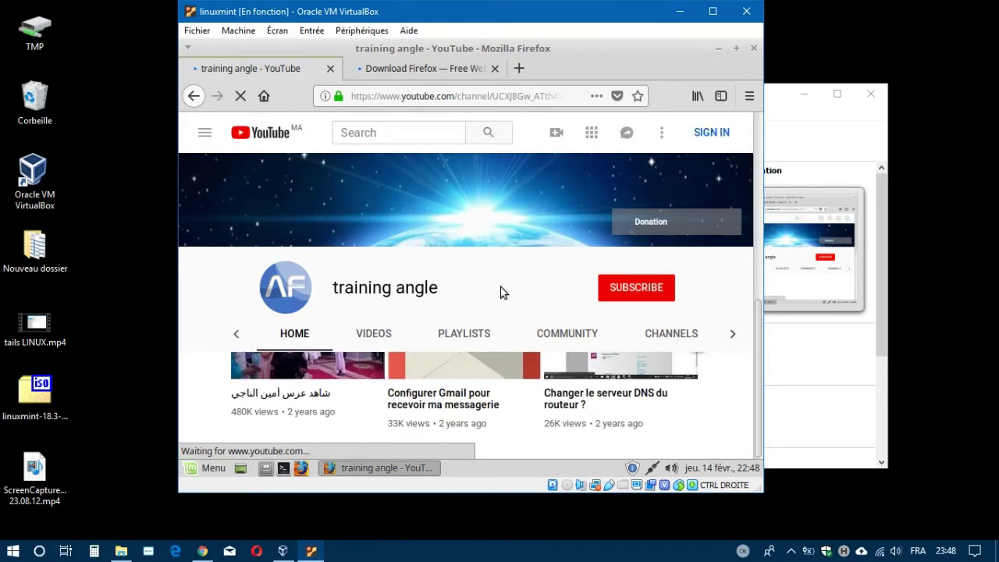
scroll(501, 291, "down", 5)
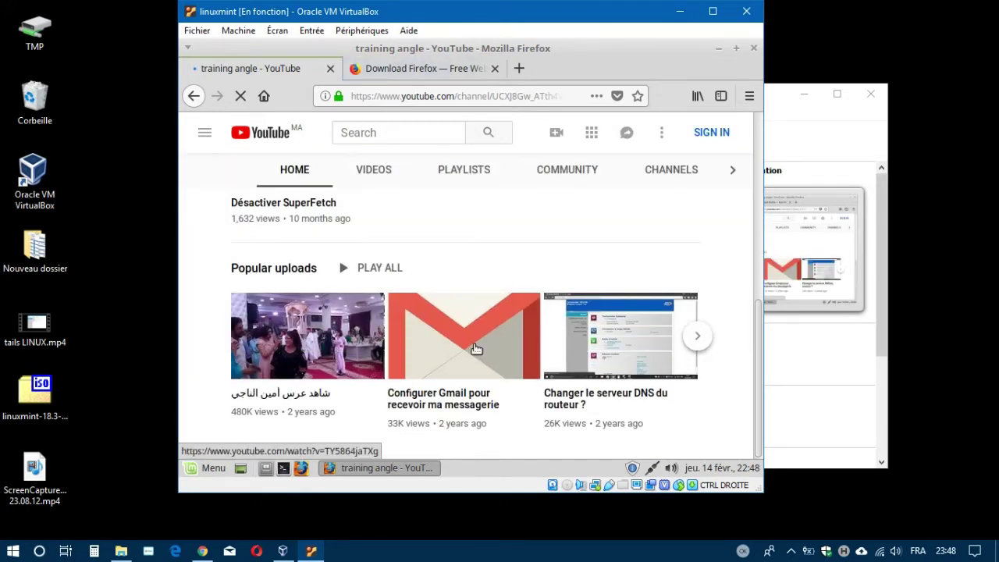
- Close both the YouTube and Firefox download tabs to exit the browser
left_click(331, 69)
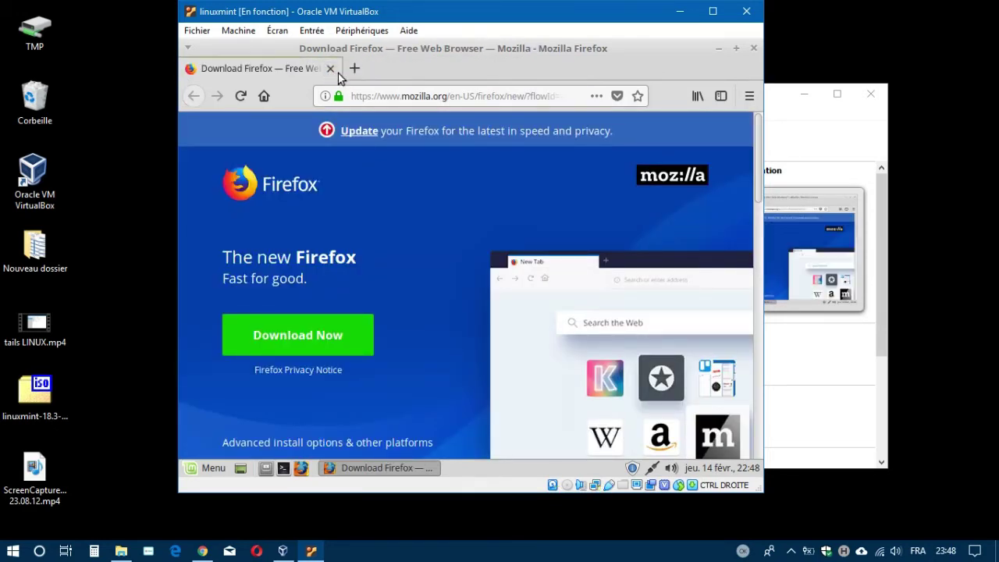
left_click(330, 69)
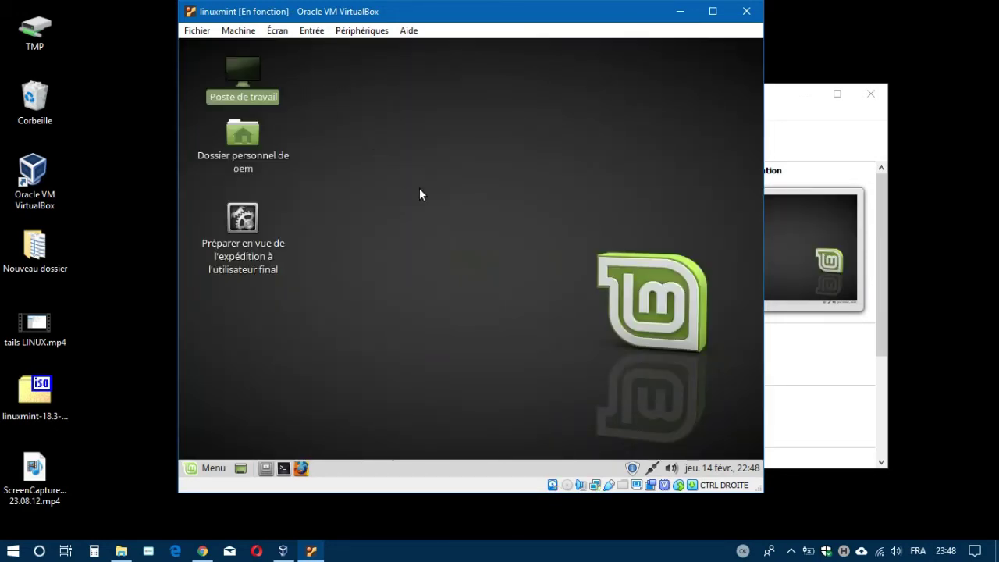
- Shut down the Linux Mint virtual machine from within the guest system
left_click(211, 468)
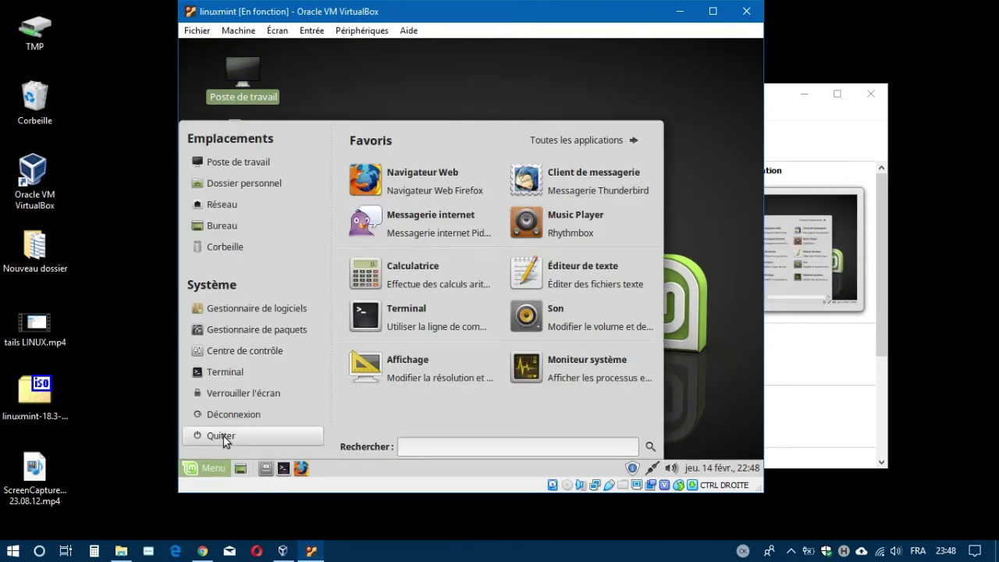
left_click(226, 434)
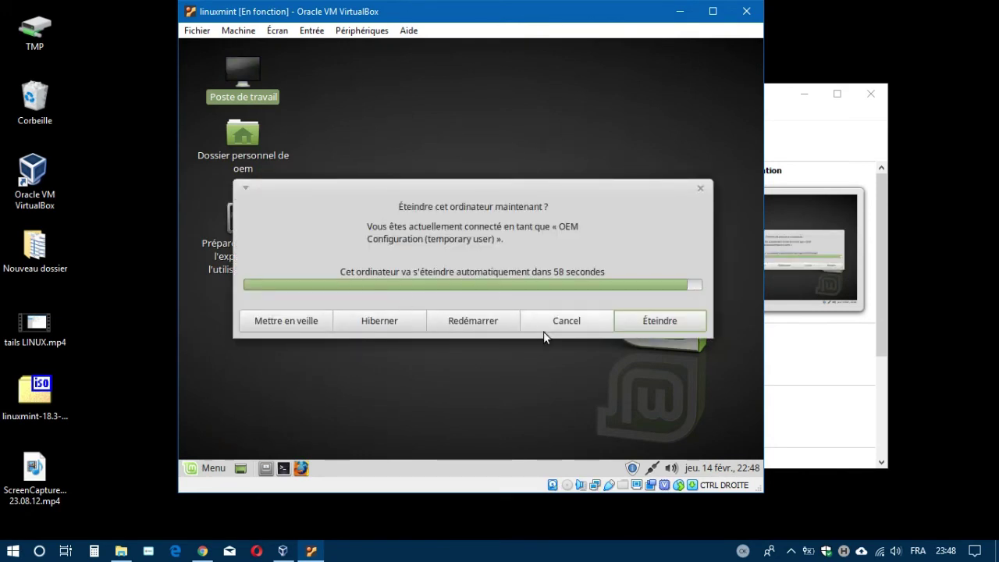
left_click(662, 319)
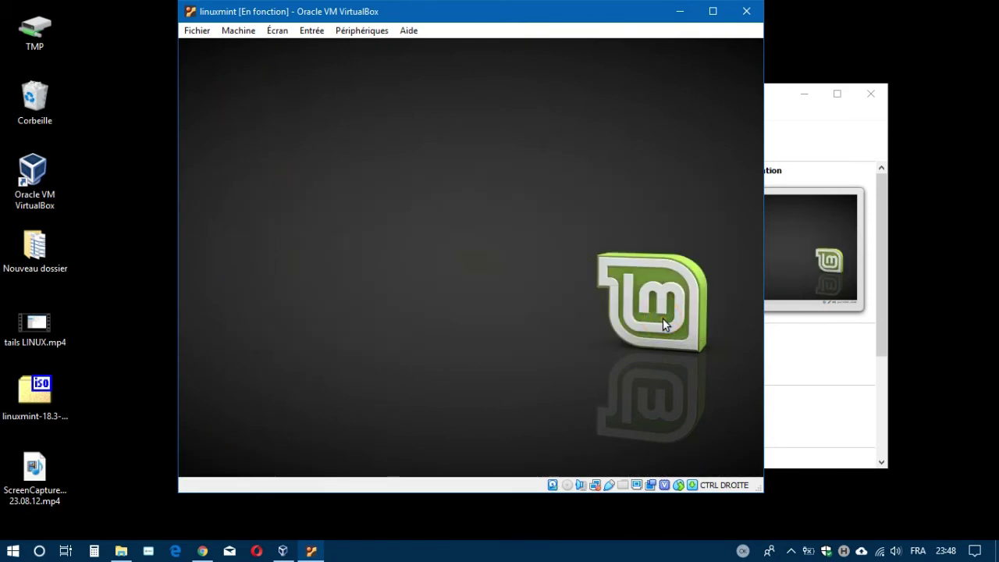